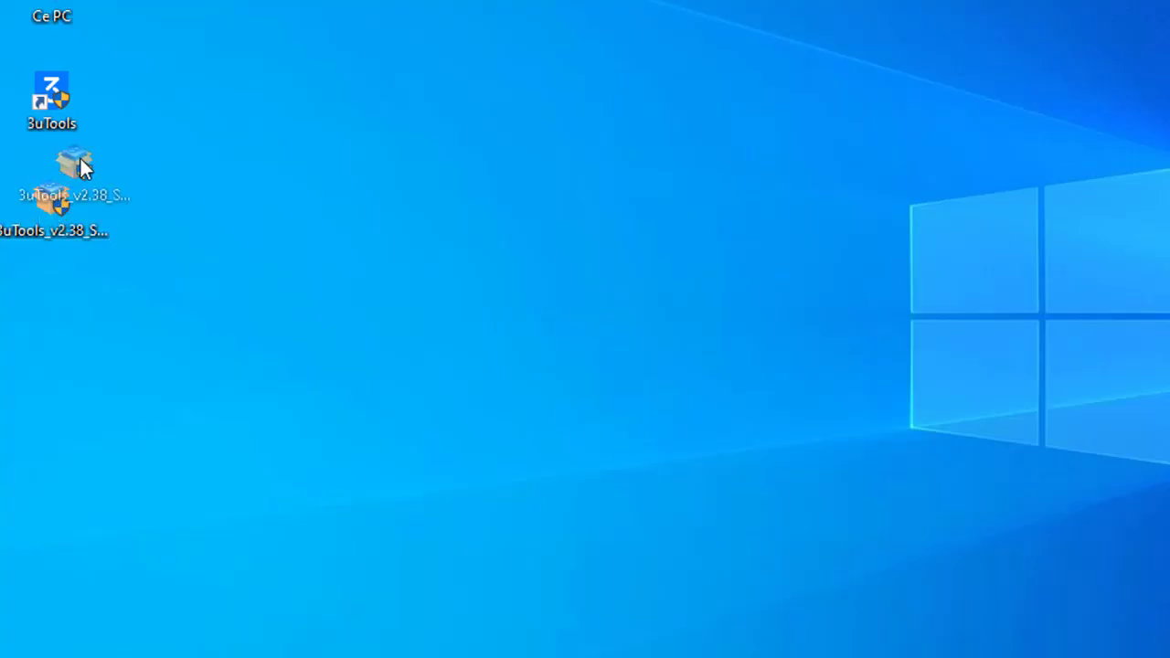
# Step: Move the 3uTools installer and shortcut to free areas of the desktop and launch 3uTools
pyautogui.moveTo(81, 166); pyautogui.dragTo(284, 313)
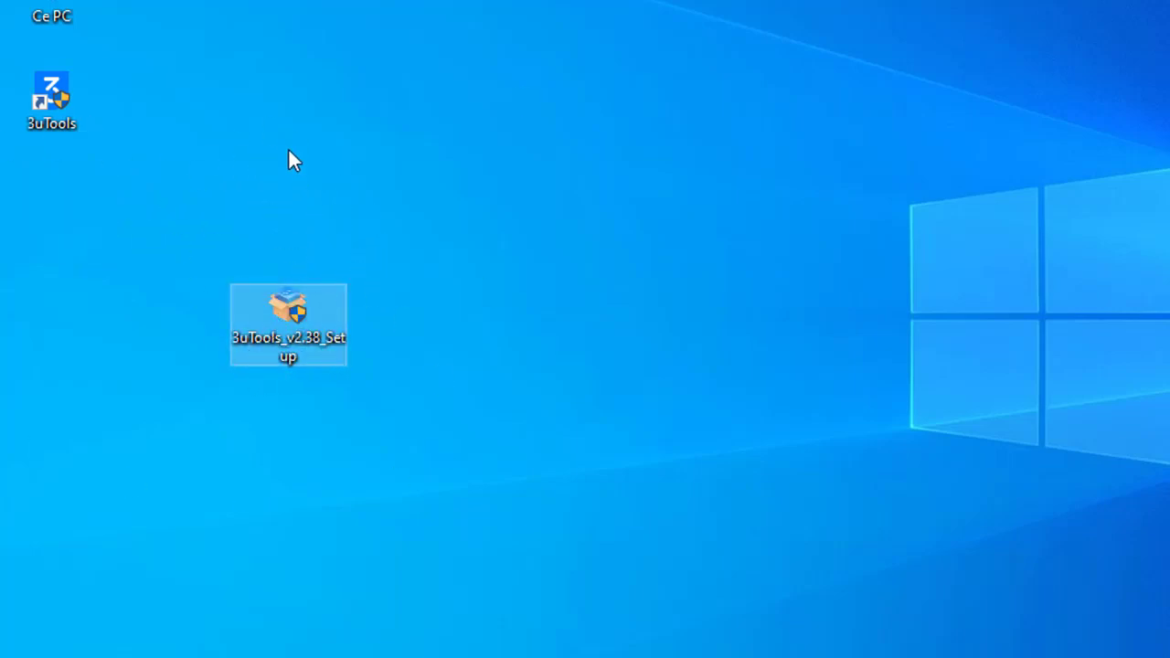
pyautogui.moveTo(54, 108); pyautogui.dragTo(544, 207)
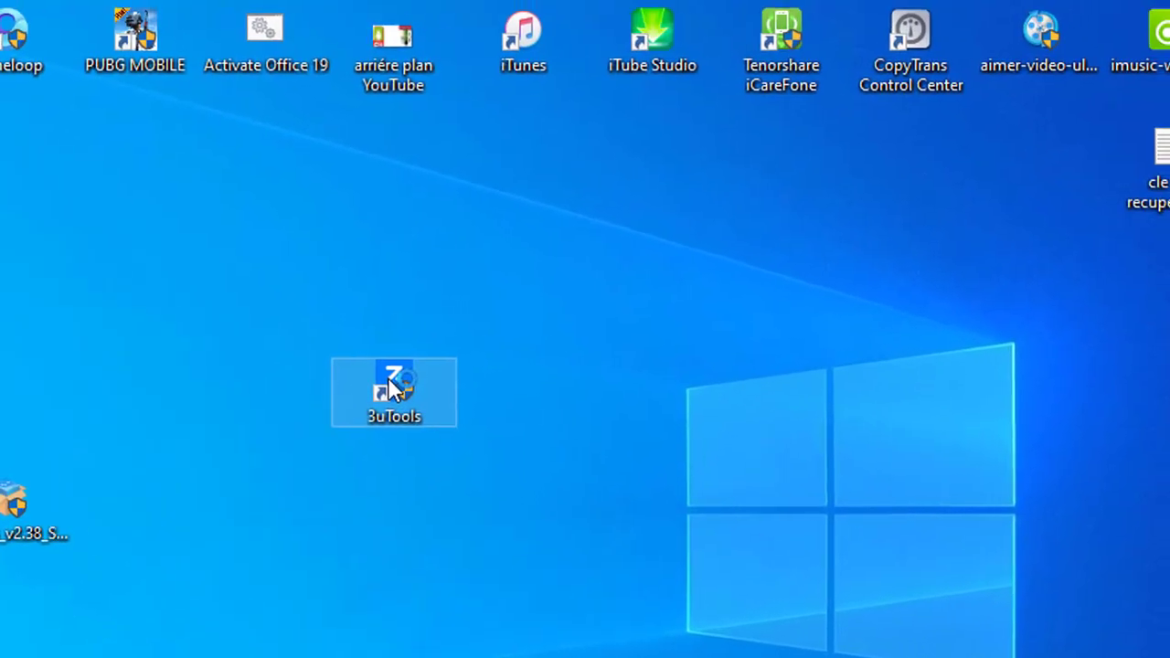
pyautogui.doubleClick(642, 206)
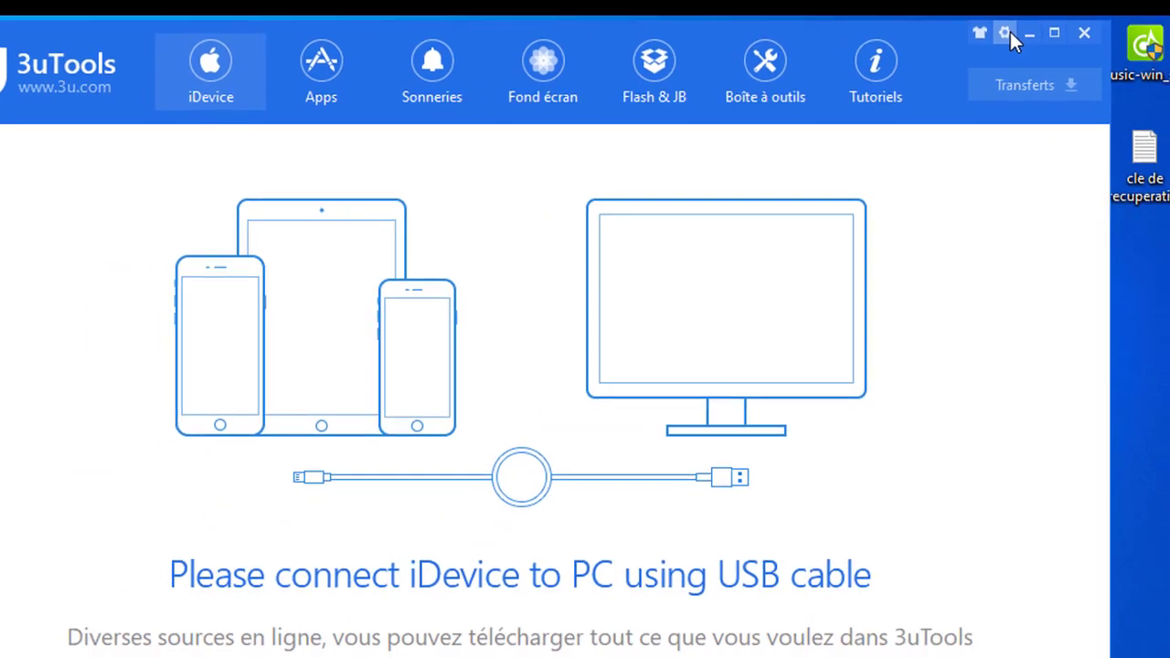
# Step: Examine the available interface languages in the general settings, then close the settings without changes
pyautogui.click(1006, 36)
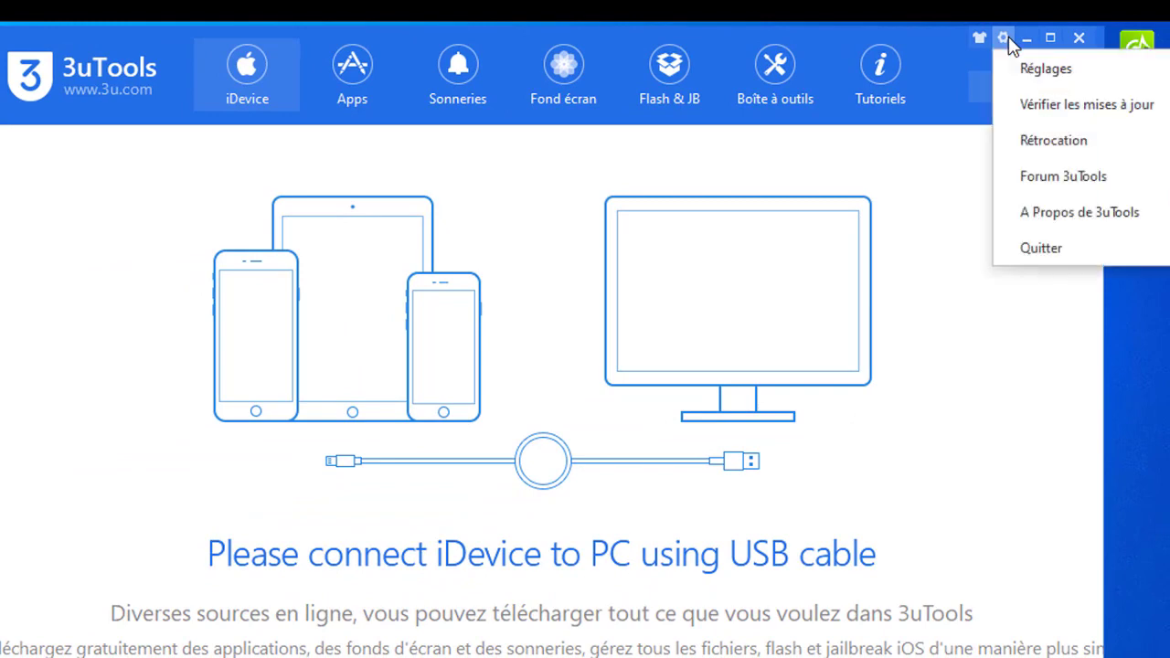
pyautogui.click(1052, 71)
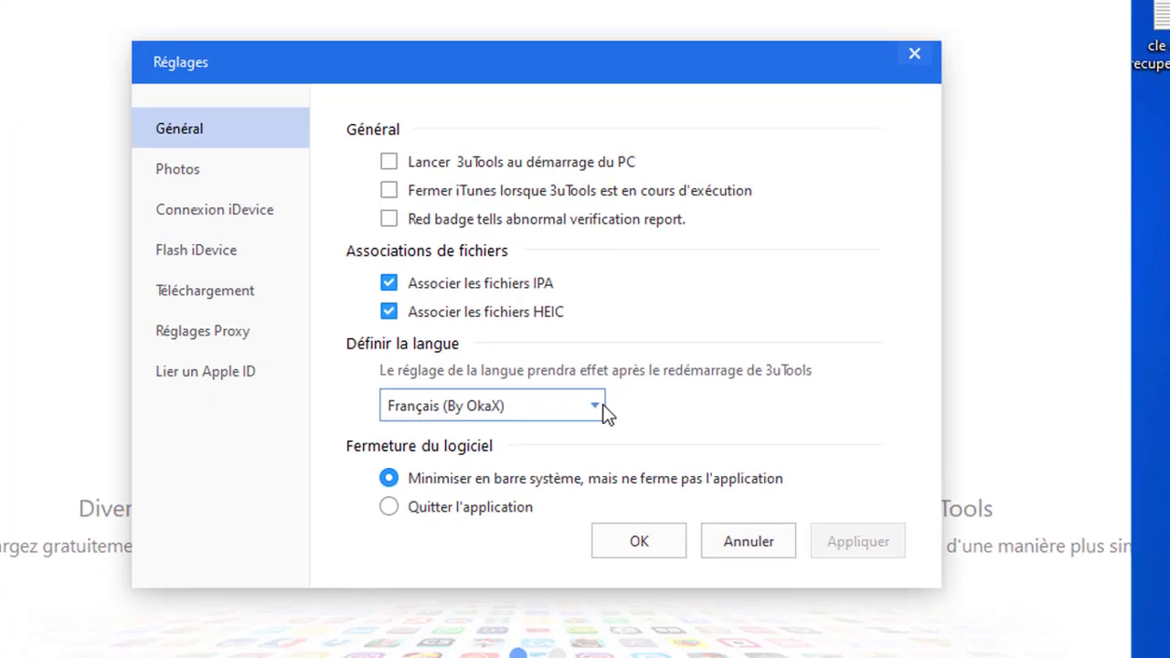
pyautogui.click(596, 516)
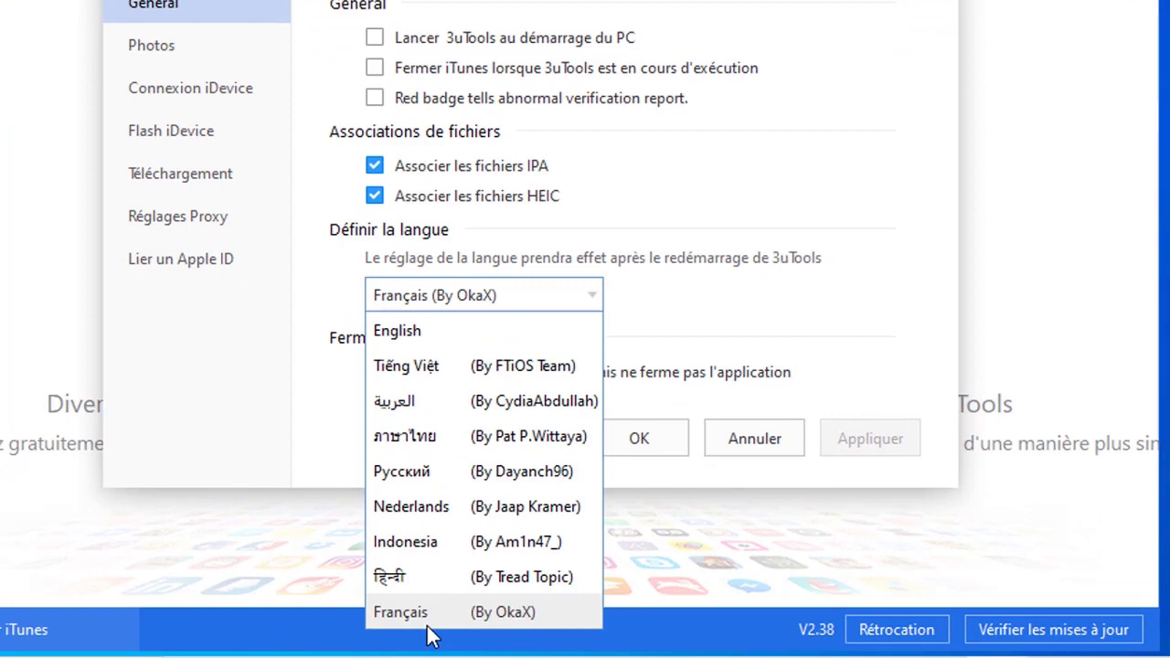
pyautogui.click(942, 1)
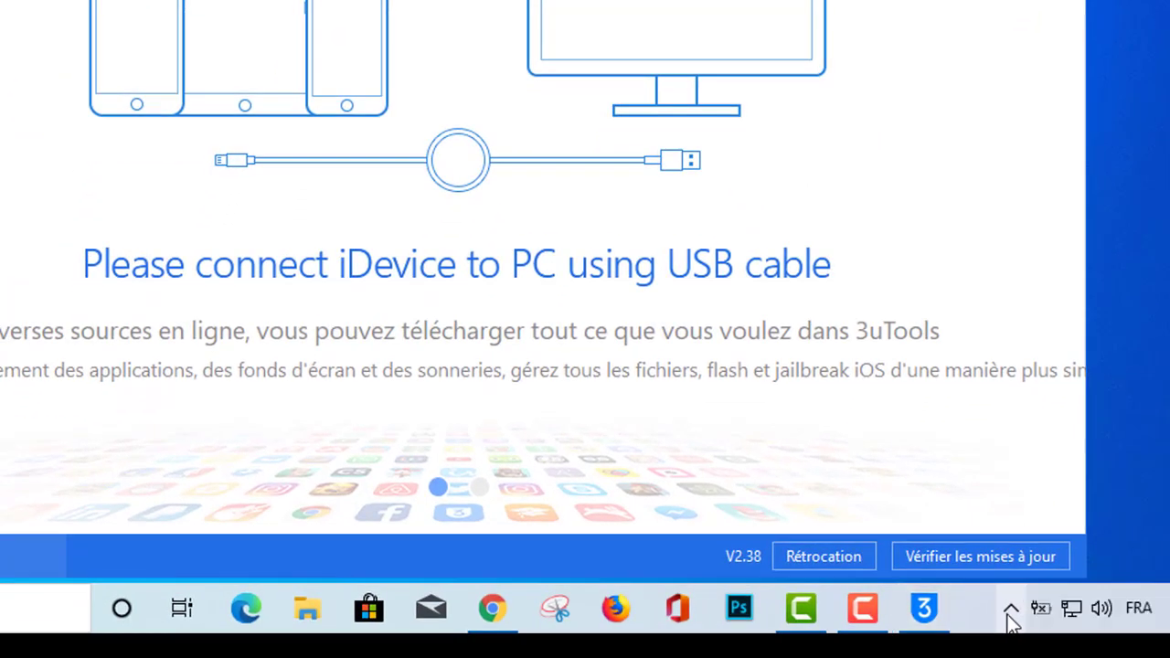
# Step: Show the options of the running 3uTools from its hidden notification area icon
pyautogui.rightClick(1011, 622)
pyautogui.click(1011, 618)
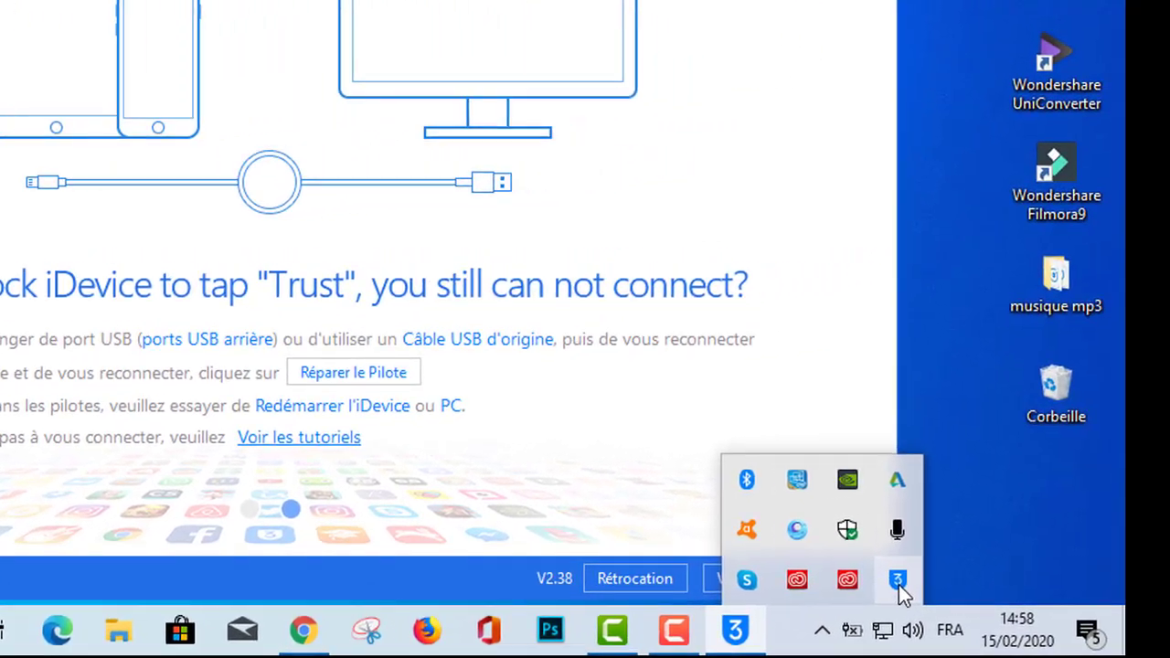
pyautogui.rightClick(1056, 562)
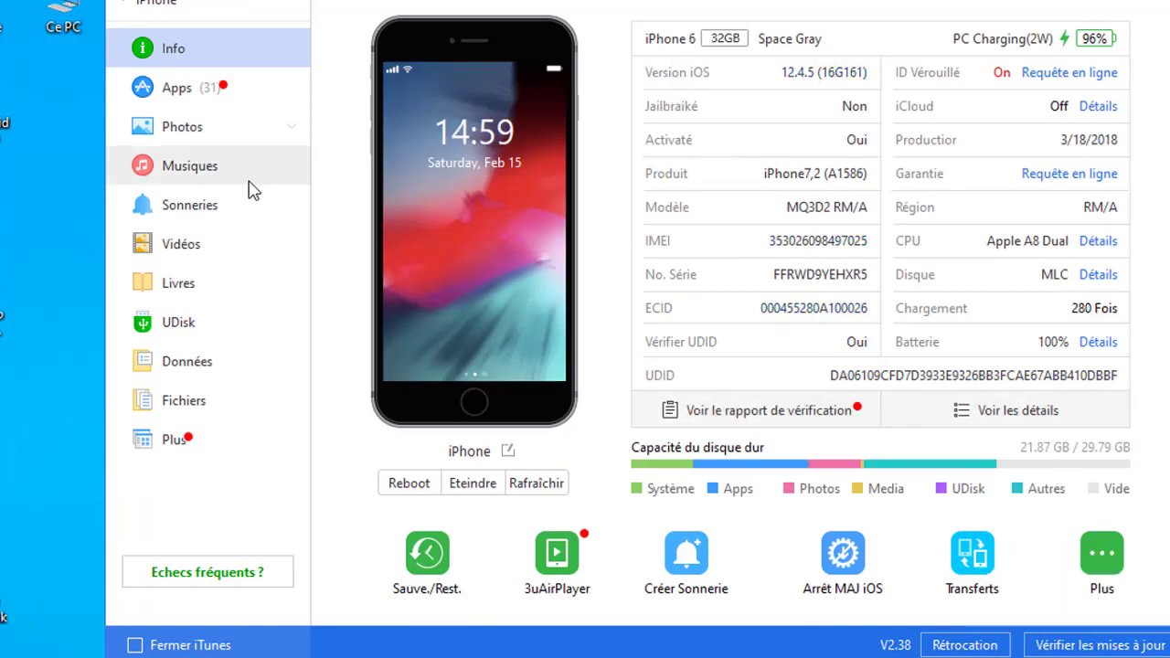
# Step: Examine the iPhone's installed apps and photo albums, selecting the Analyzr app and the Vidéos album
pyautogui.click(173, 95)
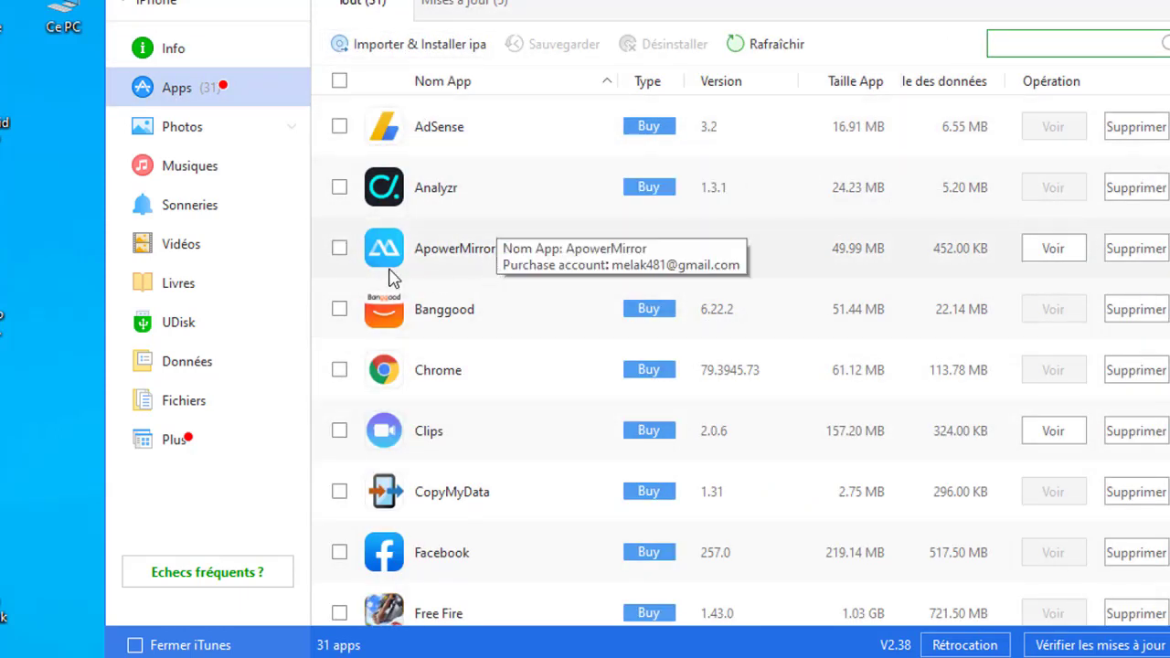
pyautogui.click(511, 208)
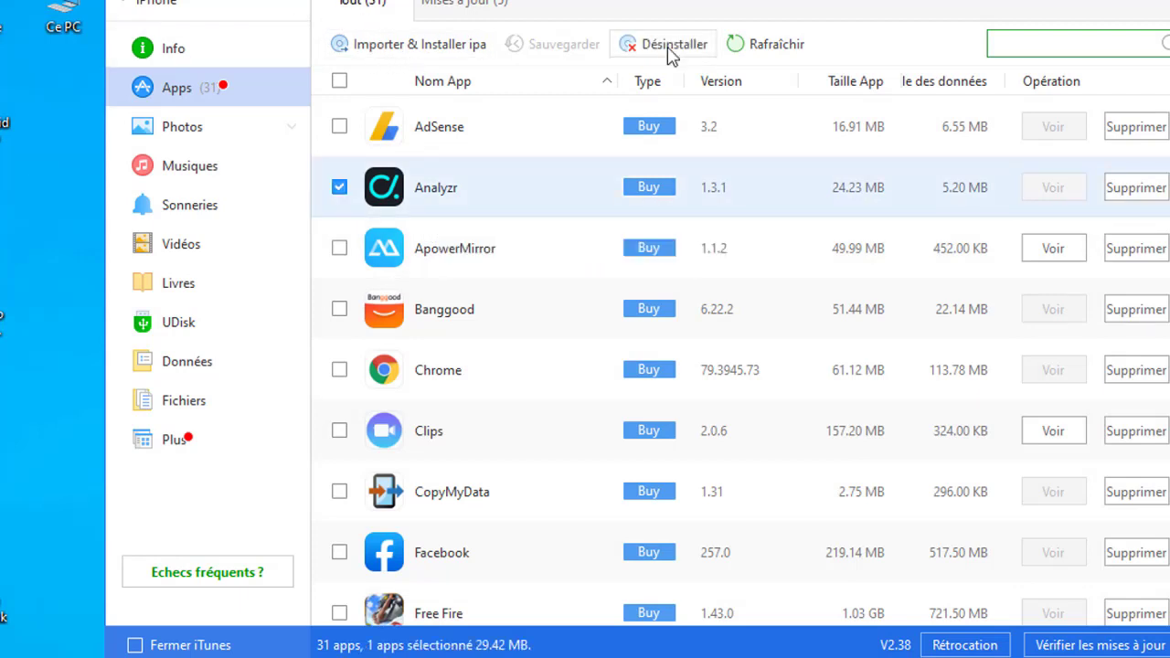
pyautogui.click(187, 130)
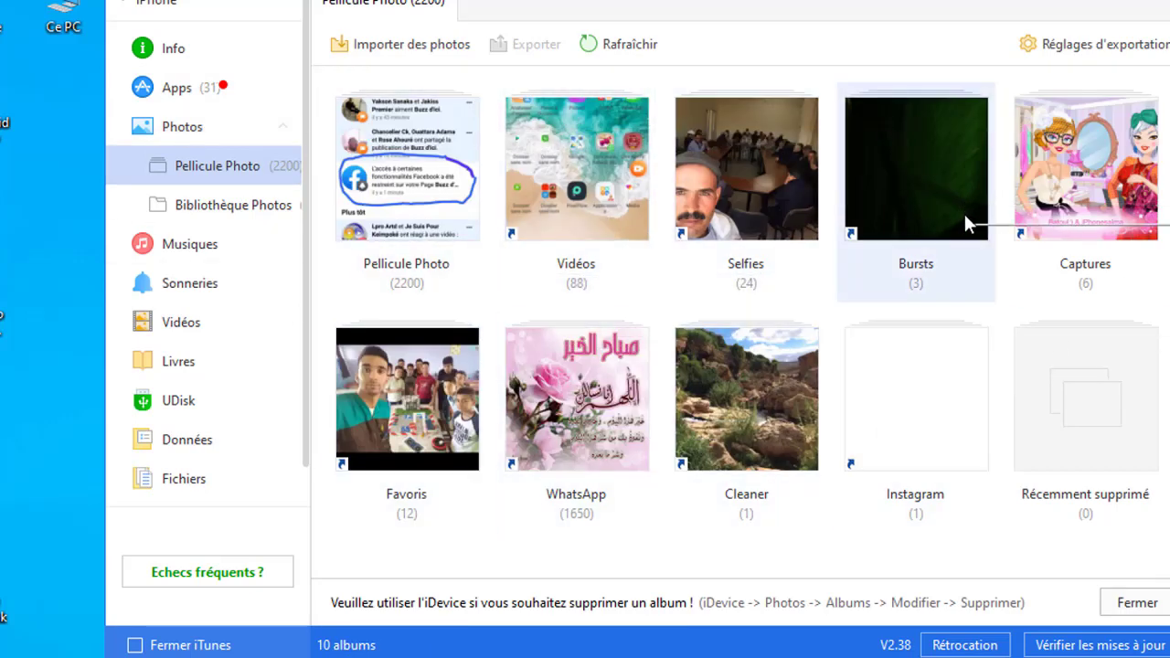
pyautogui.click(549, 181)
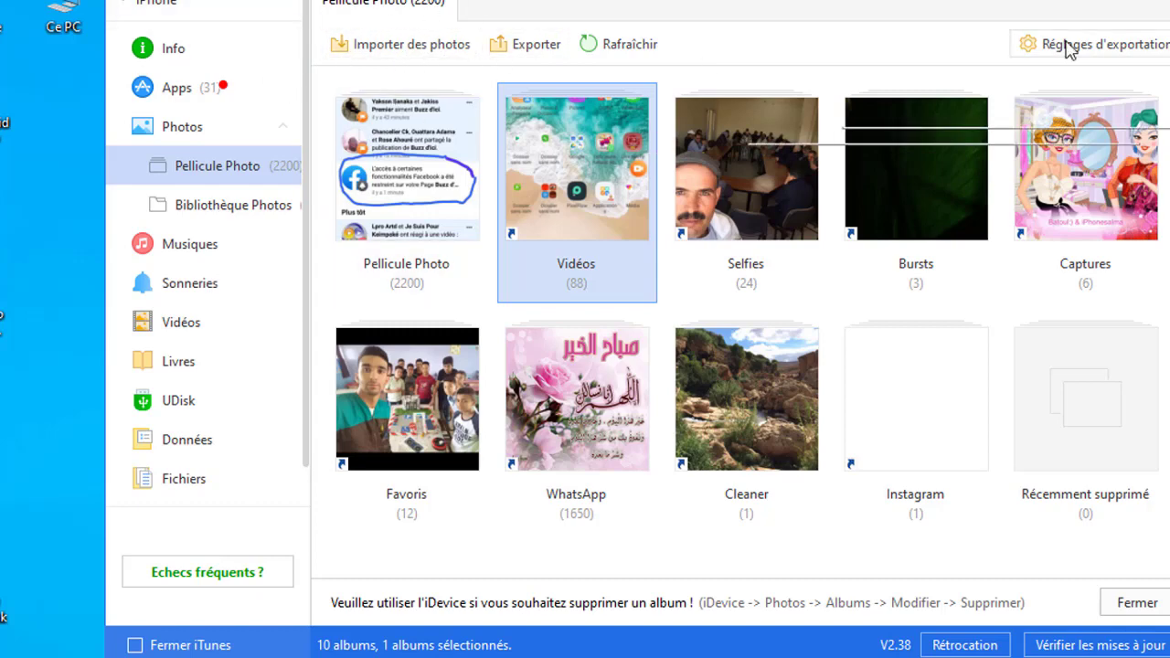
# Step: Look through the iPhone's music, ringtones, videos, books, UDisk and data categories
pyautogui.click(209, 256)
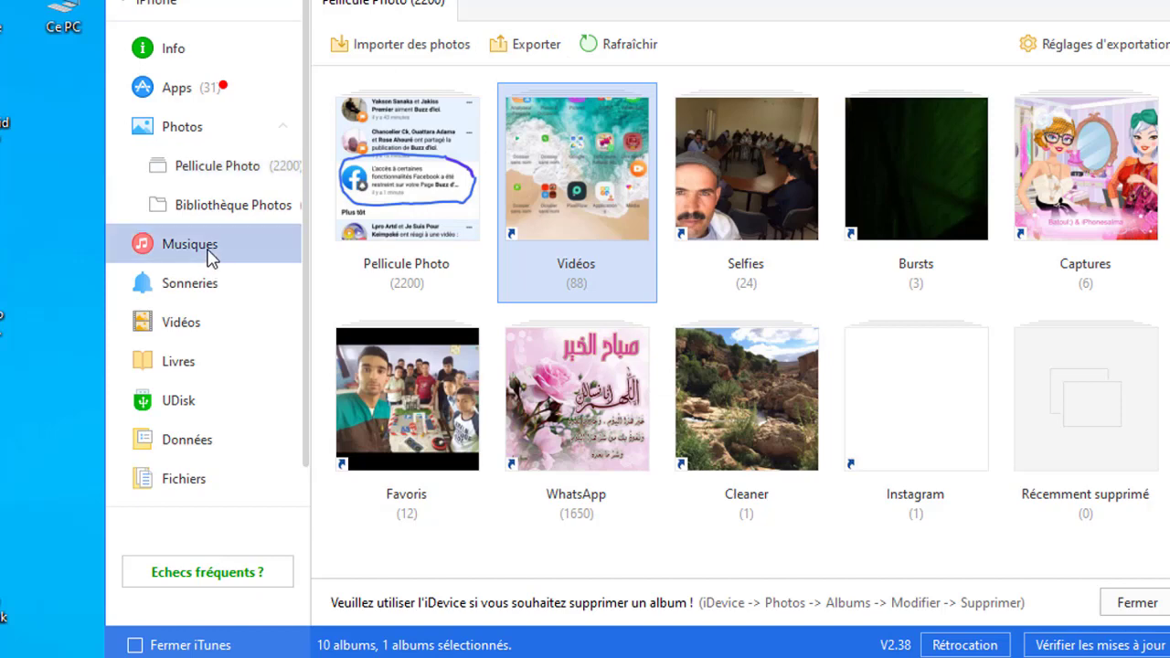
pyautogui.click(209, 285)
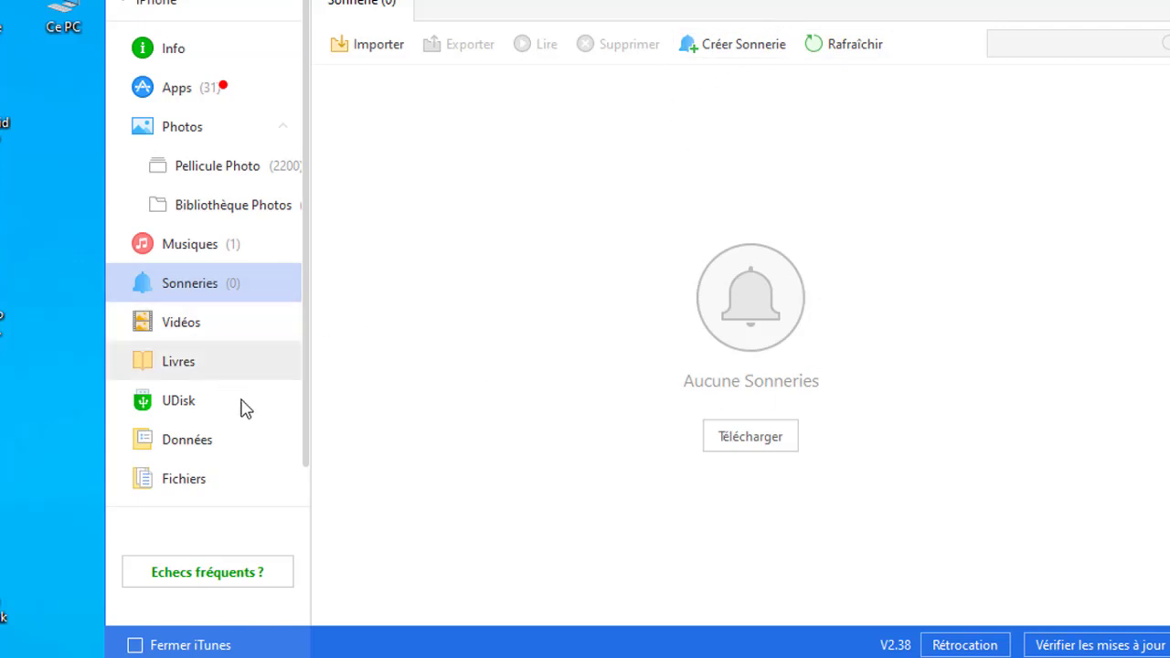
pyautogui.click(216, 328)
pyautogui.click(201, 363)
pyautogui.click(201, 404)
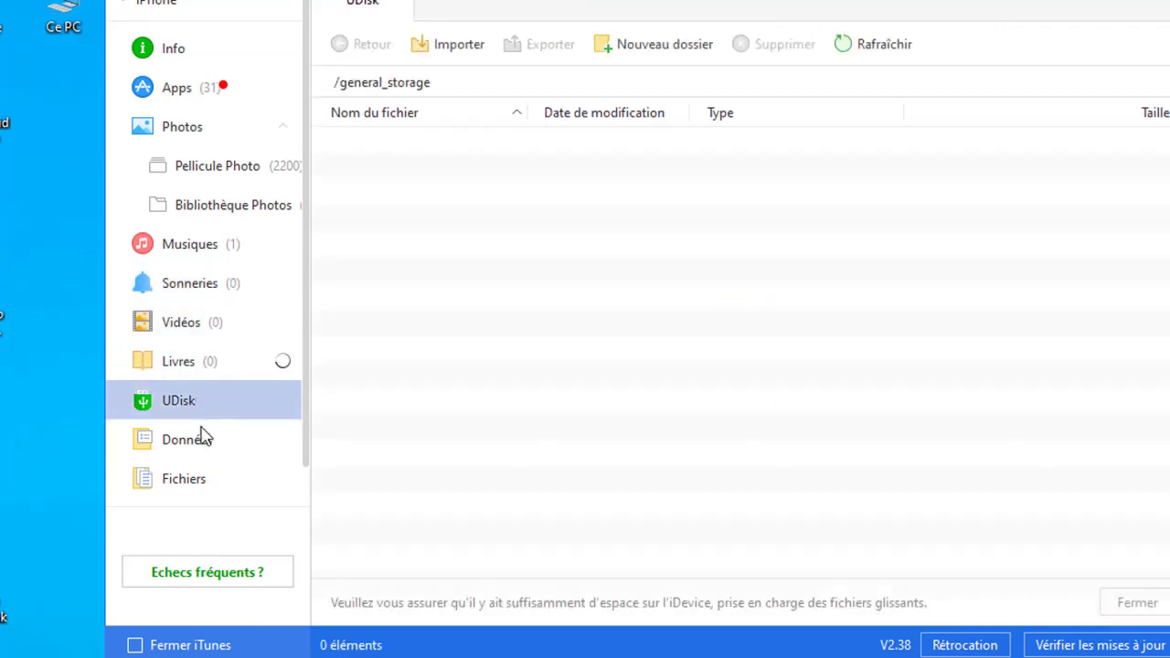
pyautogui.click(203, 445)
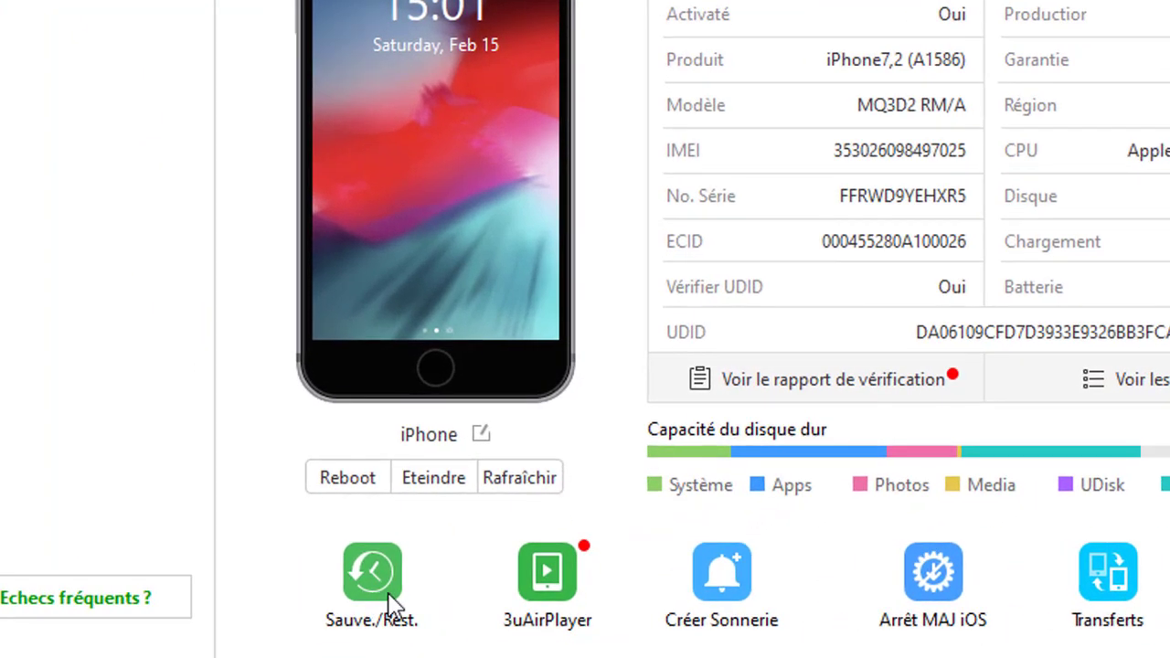
# Step: Start a full iPhone backup to C:\3uTools\Backup, leaving the backup password unset
pyautogui.click(389, 593)
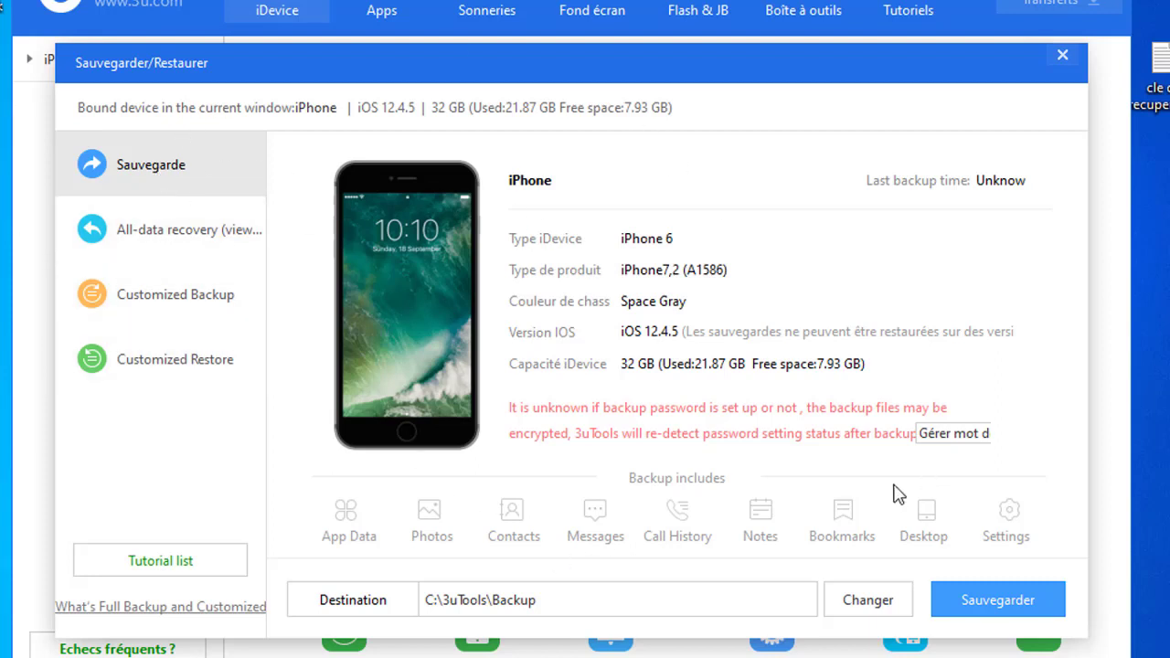
pyautogui.click(960, 435)
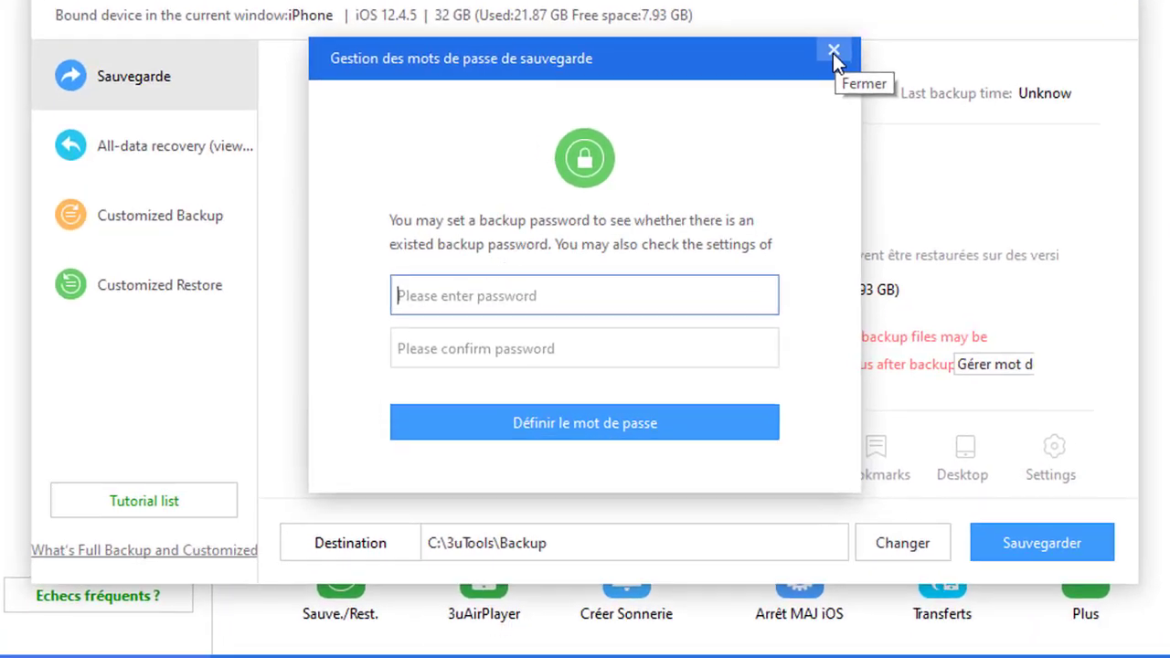
pyautogui.click(803, 143)
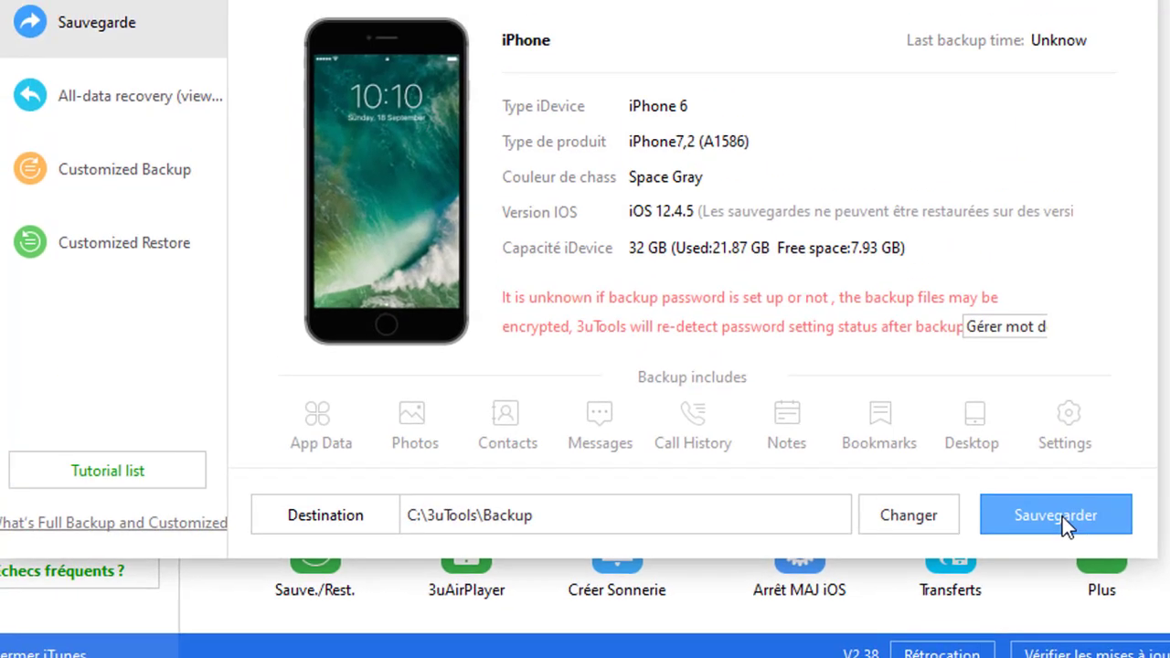
pyautogui.click(1055, 416)
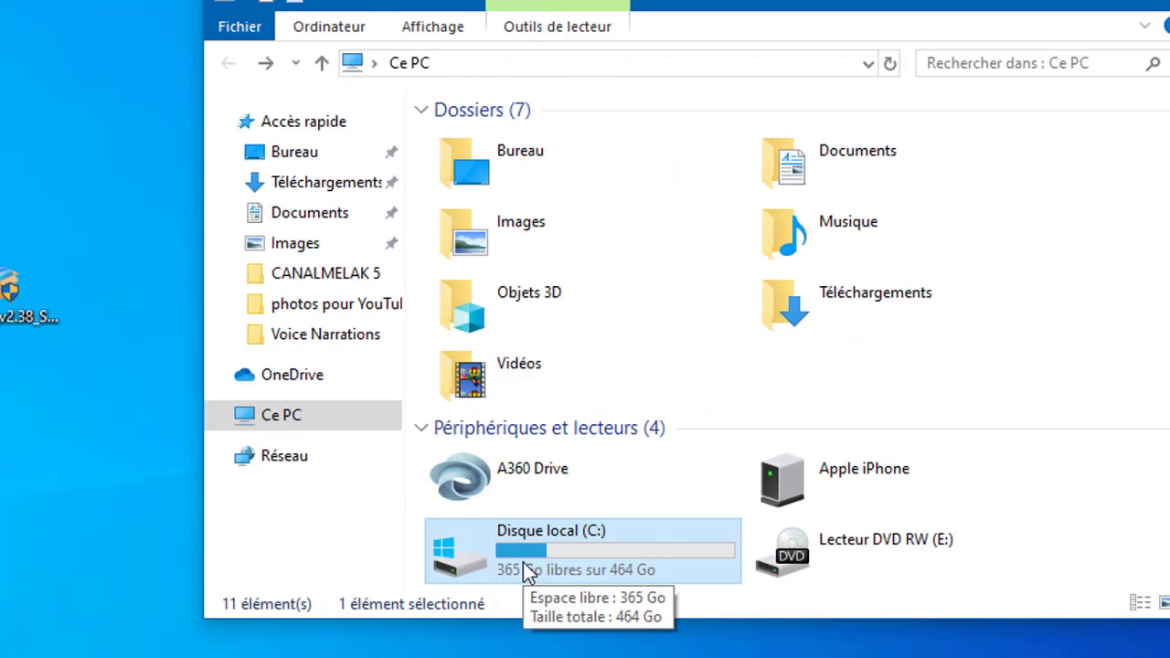
# Step: Examine the Backup folder inside 3uTools on the C: drive for the saved iPhone backup, then go back
pyautogui.doubleClick(523, 562)
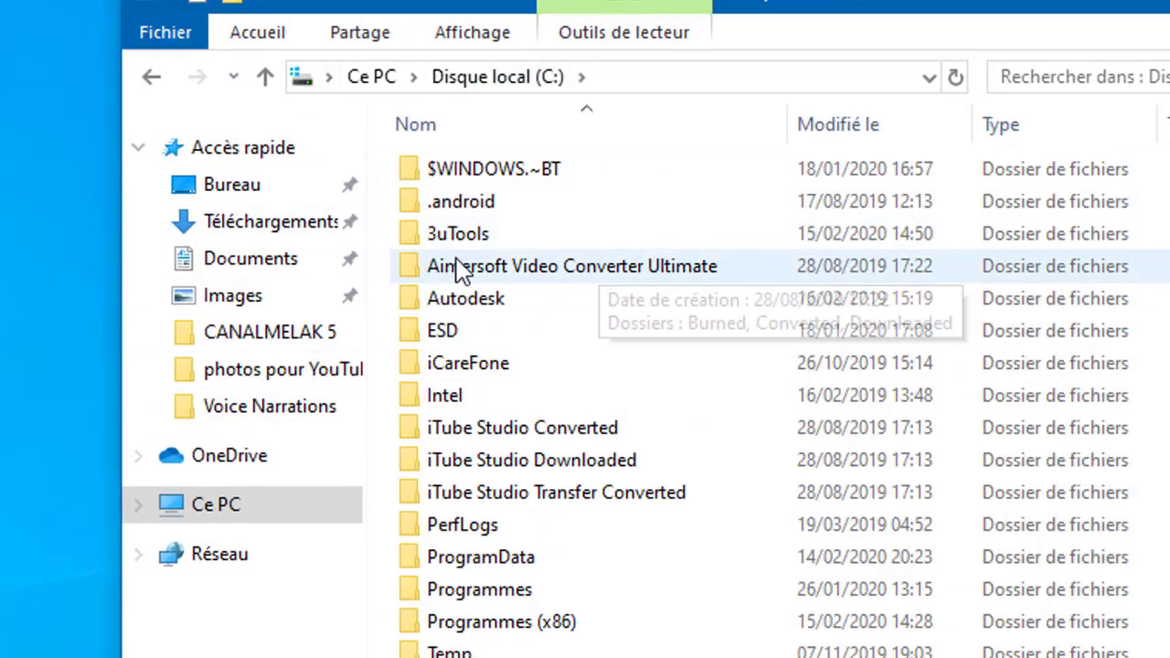
pyautogui.click(494, 239)
pyautogui.doubleClick(494, 237)
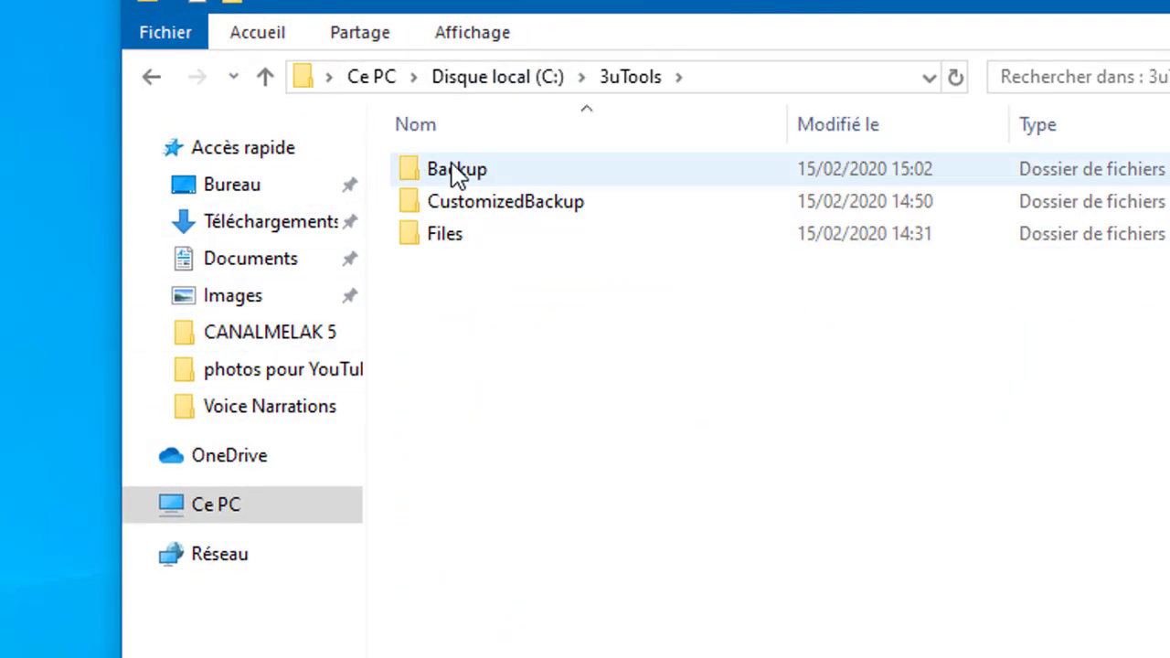
pyautogui.doubleClick(462, 177)
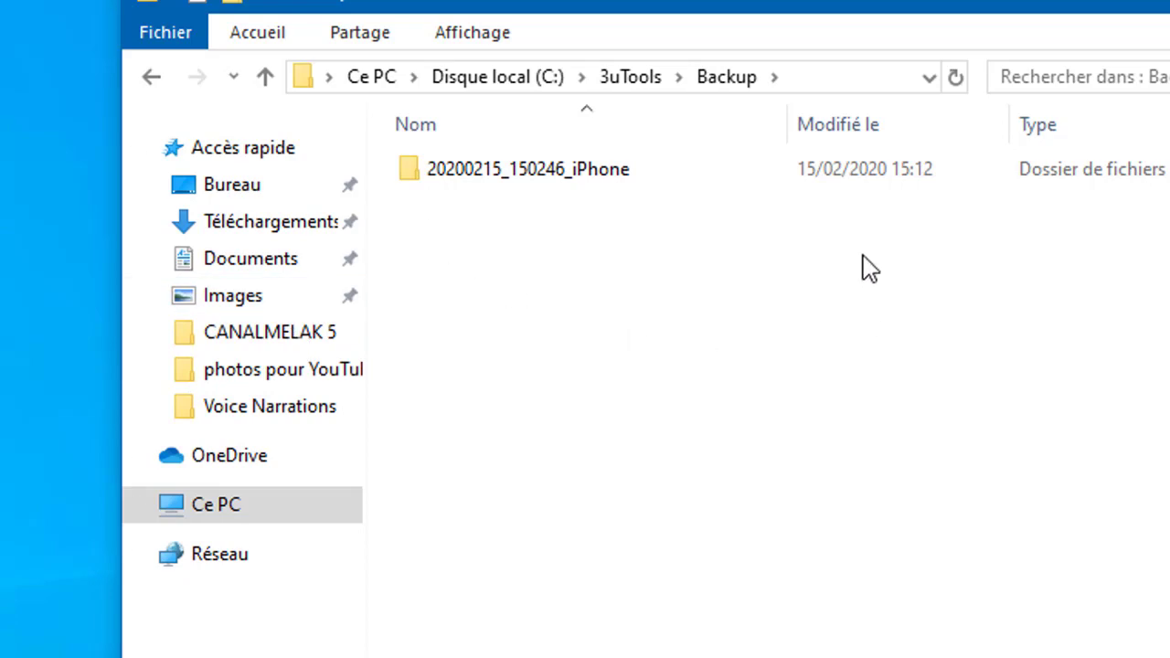
pyautogui.click(151, 77)
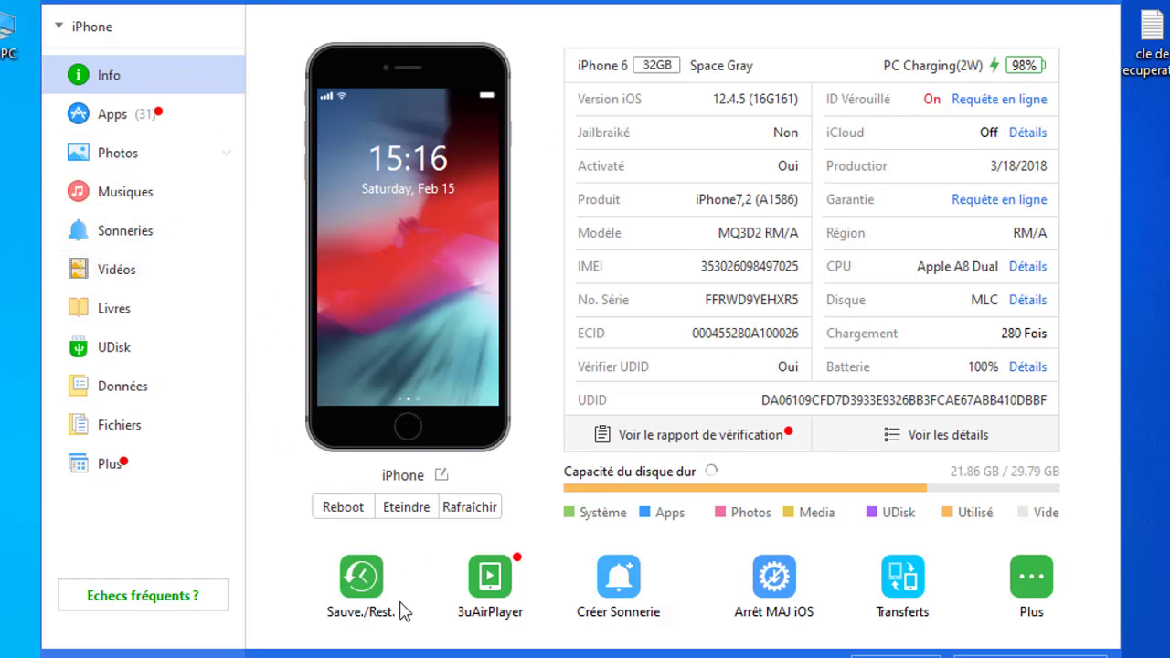
# Step: Return to the 3uTools backup and restore window and open the all-data recovery list
pyautogui.click(375, 589)
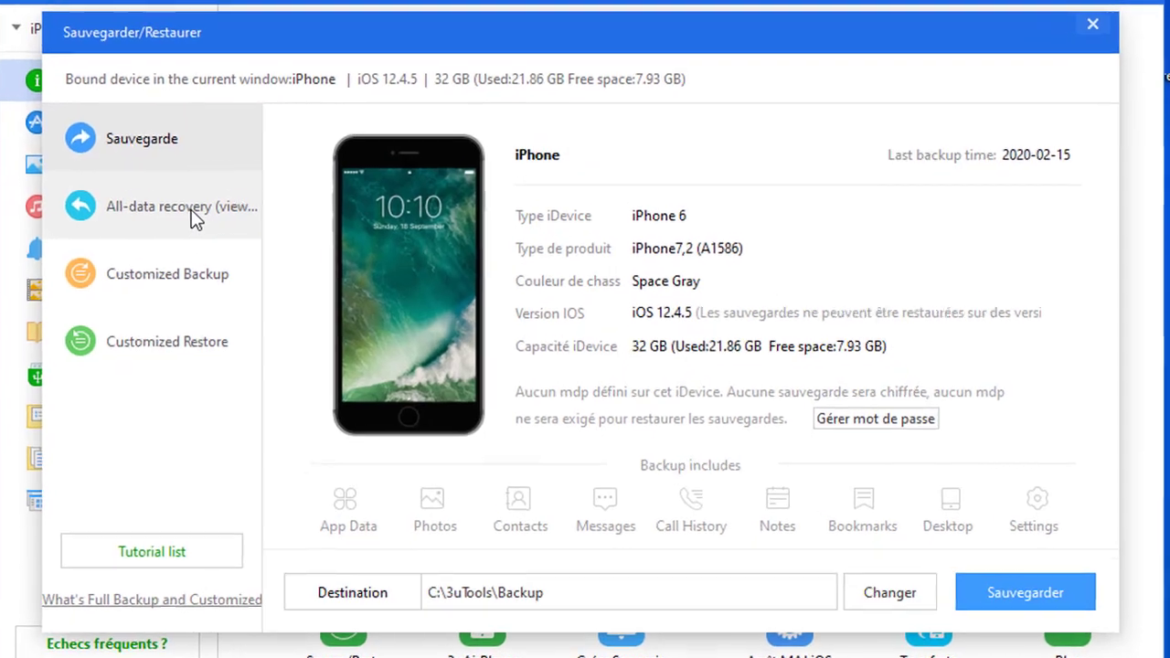
pyautogui.click(195, 217)
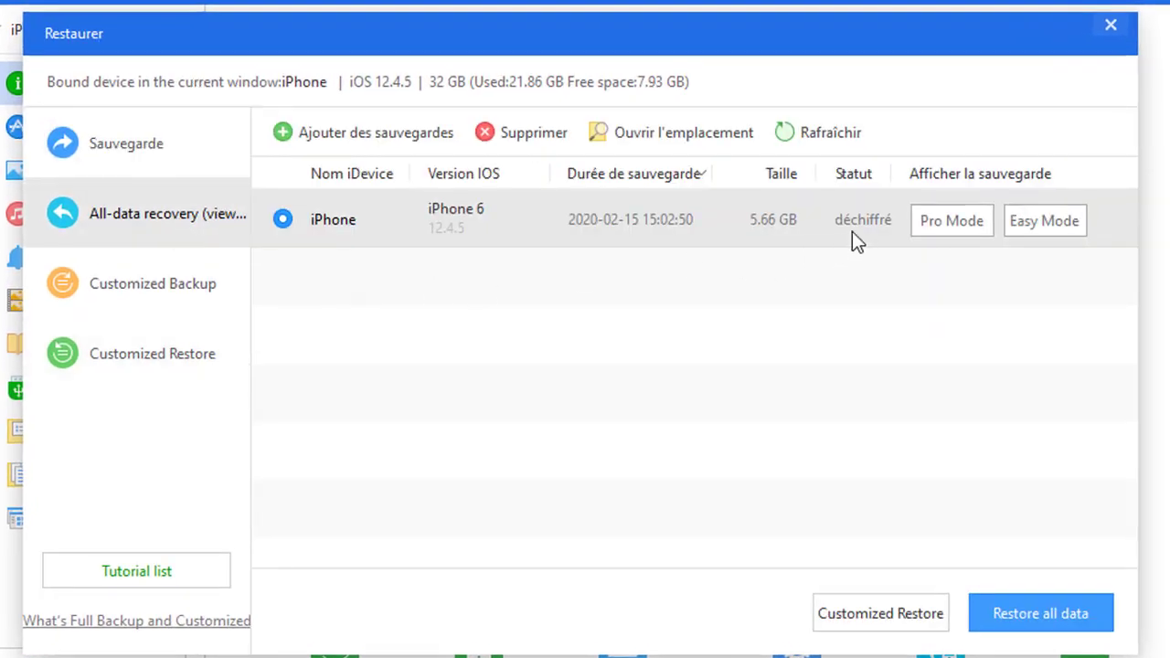